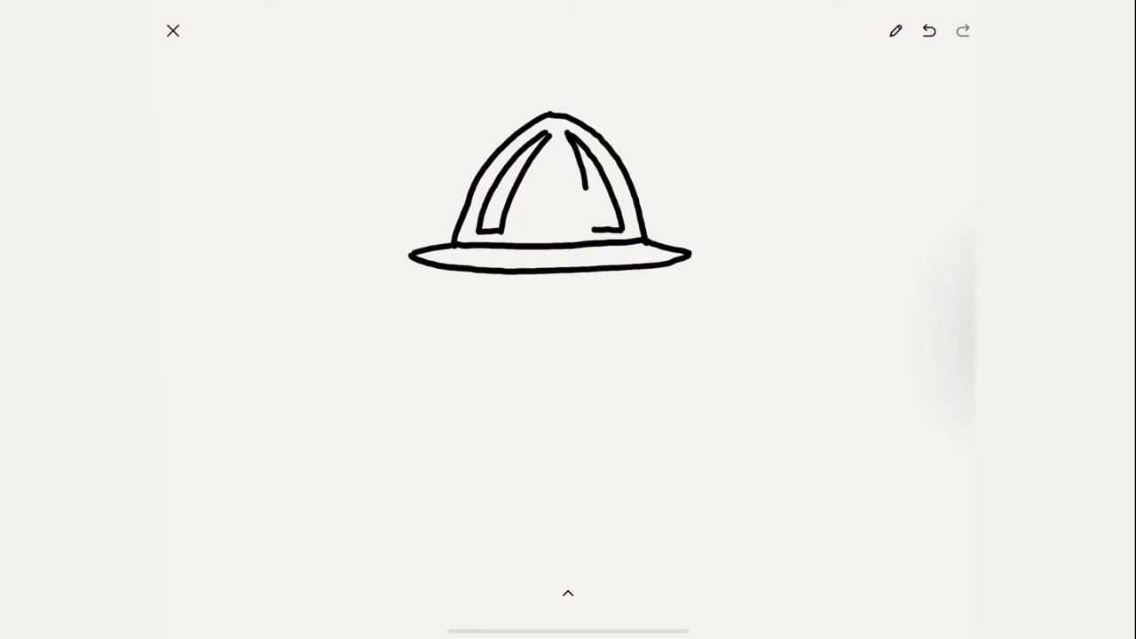
Draw the hard hat's inner ribs and the pumpjack's long walking beam below the face.
mouse_move(556, 141)
left_mouse_down()
mouse_move(528, 233)
mouse_move(563, 167)
mouse_move(570, 233)
left_mouse_up()
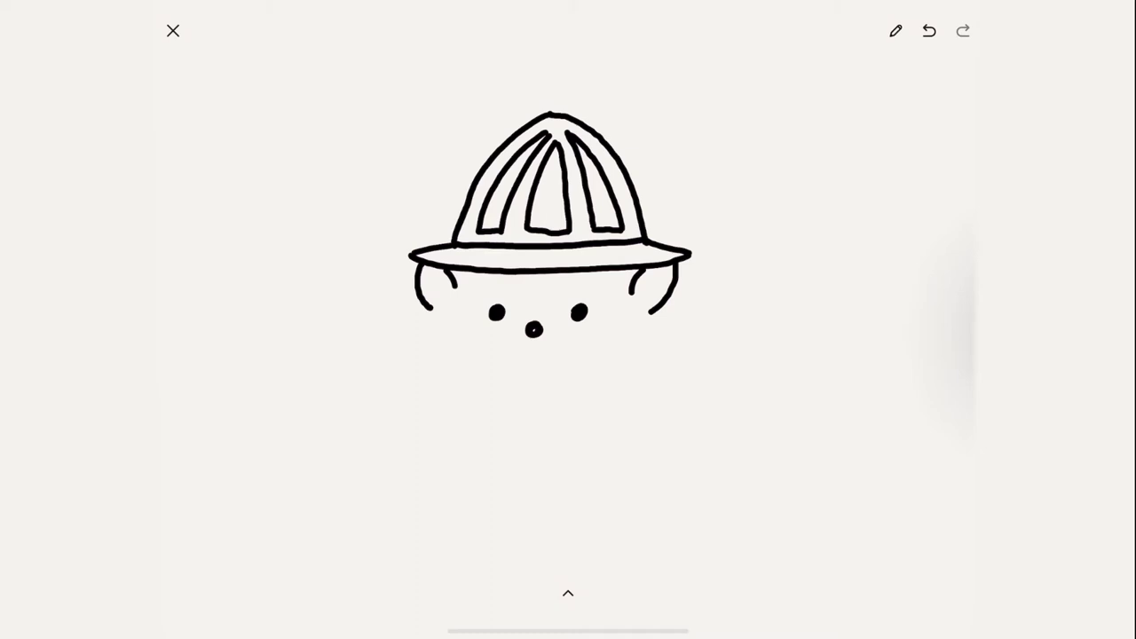
mouse_move(485, 398)
left_mouse_down()
mouse_move(591, 357)
mouse_move(605, 402)
left_mouse_up()
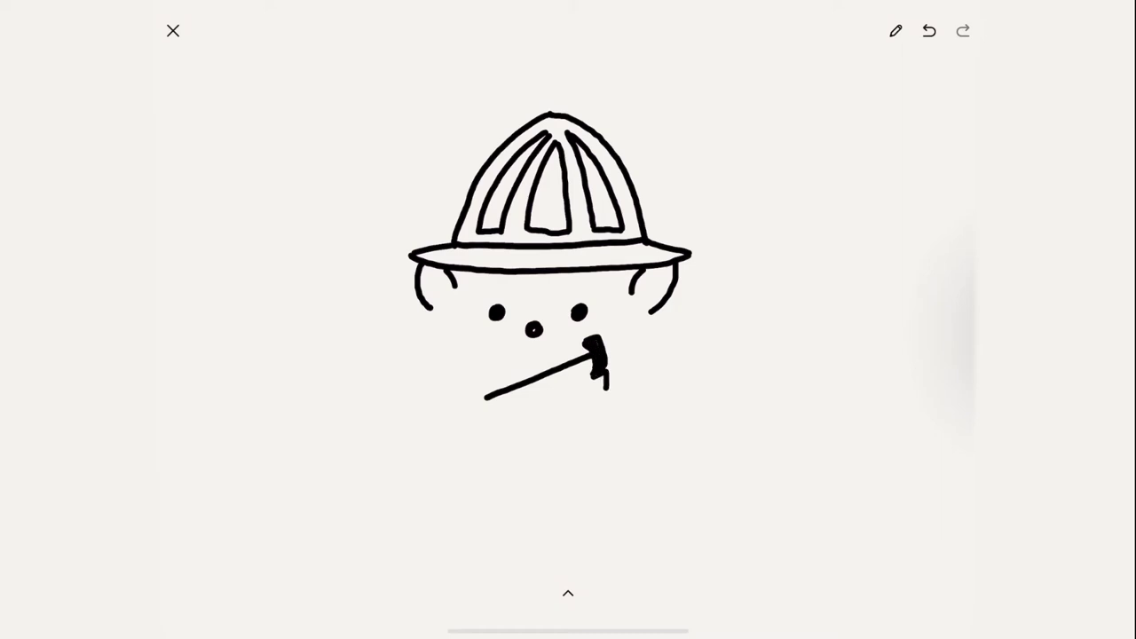
Add the beam's end piece, two support legs with a foot, and lattice bracing.
left_click_drag(486, 382, 512, 440)
left_click_drag(556, 373, 577, 438)
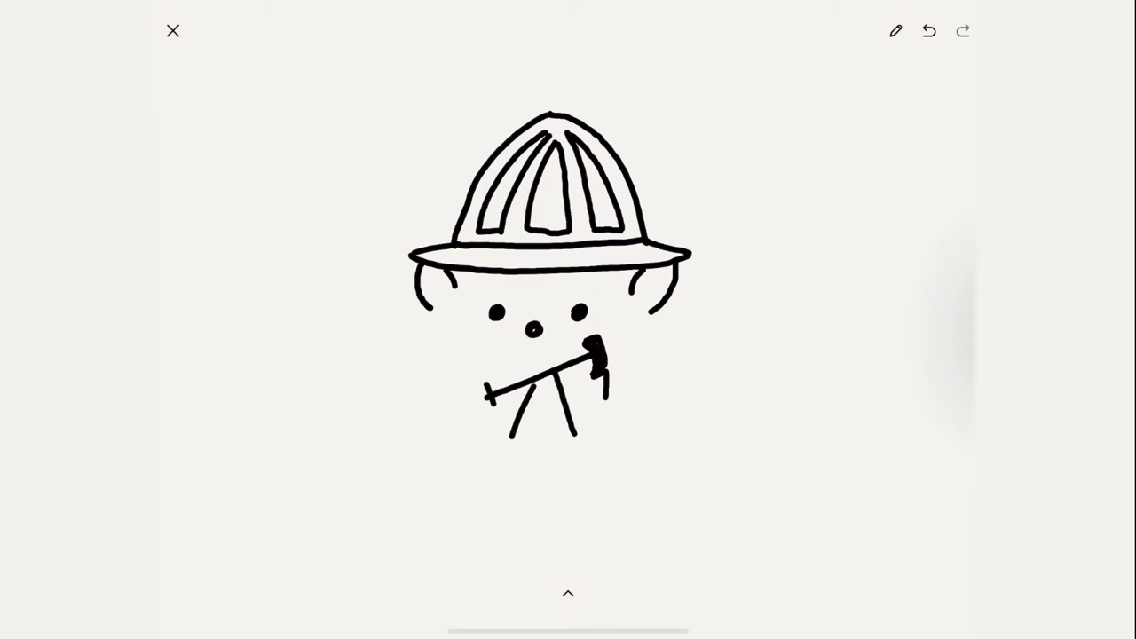
left_click_drag(501, 442, 588, 441)
mouse_move(532, 384)
left_mouse_down()
mouse_move(554, 401)
mouse_move(522, 424)
mouse_move(565, 418)
mouse_move(568, 430)
left_mouse_up()
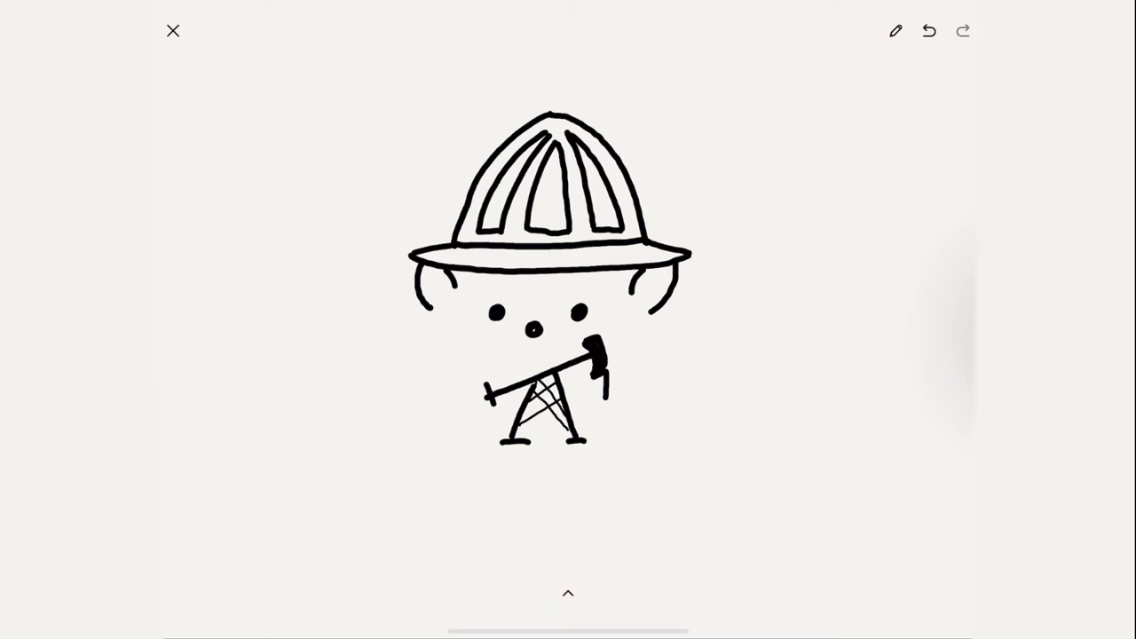
Draw left and right paw strokes gripping the pumpjack base.
left_click_drag(482, 403, 525, 425)
mouse_move(461, 423)
left_mouse_down()
mouse_move(506, 428)
mouse_move(487, 408)
left_mouse_up()
mouse_move(625, 385)
left_mouse_down()
mouse_move(582, 421)
mouse_move(632, 412)
left_mouse_up()
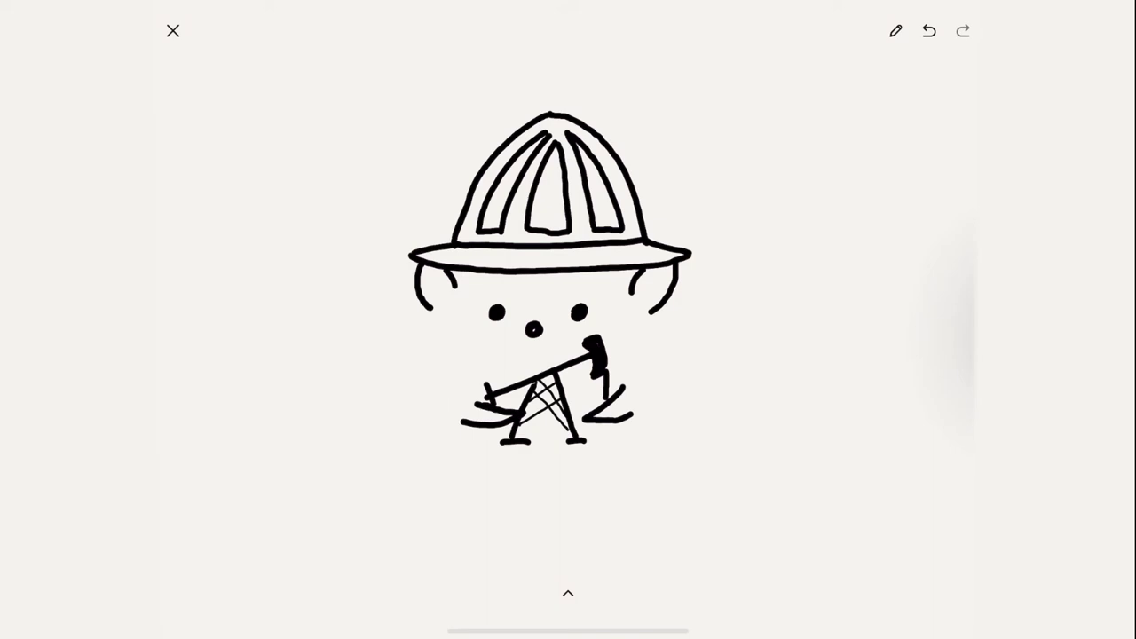
Draw the bottom body line with a left and right foot.
left_click_drag(520, 546, 594, 538)
mouse_move(520, 538)
left_mouse_down()
mouse_move(515, 572)
mouse_move(476, 533)
left_mouse_up()
mouse_move(590, 538)
left_mouse_down()
mouse_move(593, 574)
mouse_move(634, 532)
left_mouse_up()
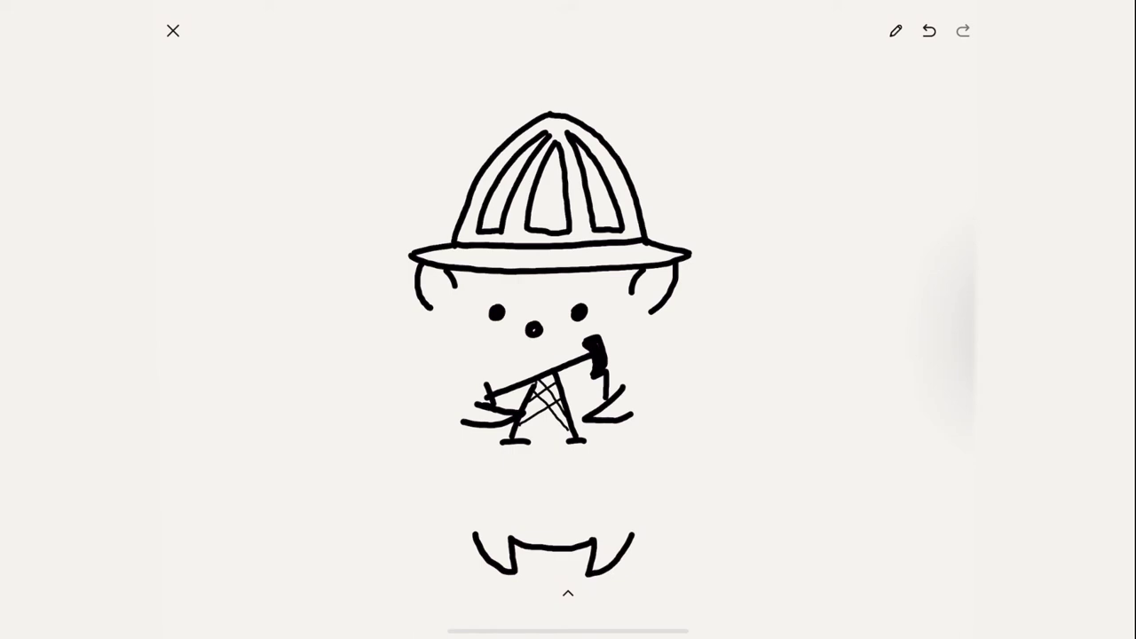
Add short spiky quill strokes down the right side, then the left side.
mouse_move(637, 330)
left_mouse_down()
mouse_move(675, 325)
mouse_move(675, 346)
left_mouse_up()
mouse_move(646, 372)
left_mouse_down()
mouse_move(667, 370)
mouse_move(673, 398)
left_mouse_up()
left_click_drag(646, 460, 670, 442)
left_click_drag(639, 531, 661, 494)
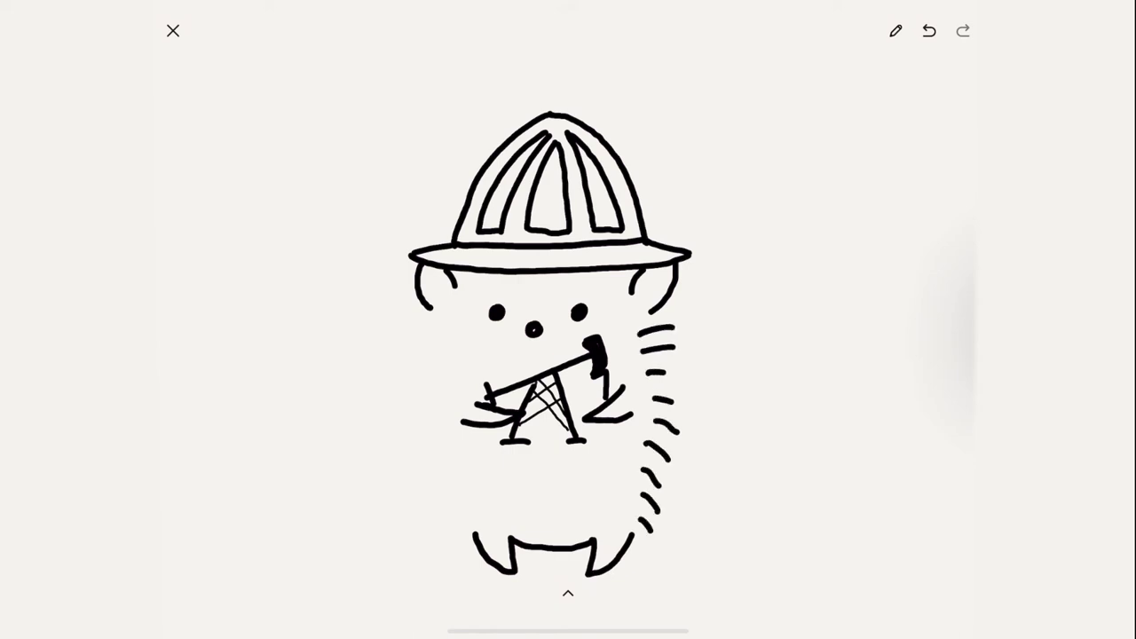
left_click_drag(429, 321, 455, 326)
mouse_move(421, 337)
left_mouse_down()
mouse_move(446, 341)
mouse_move(446, 366)
left_mouse_up()
left_click_drag(414, 394, 439, 373)
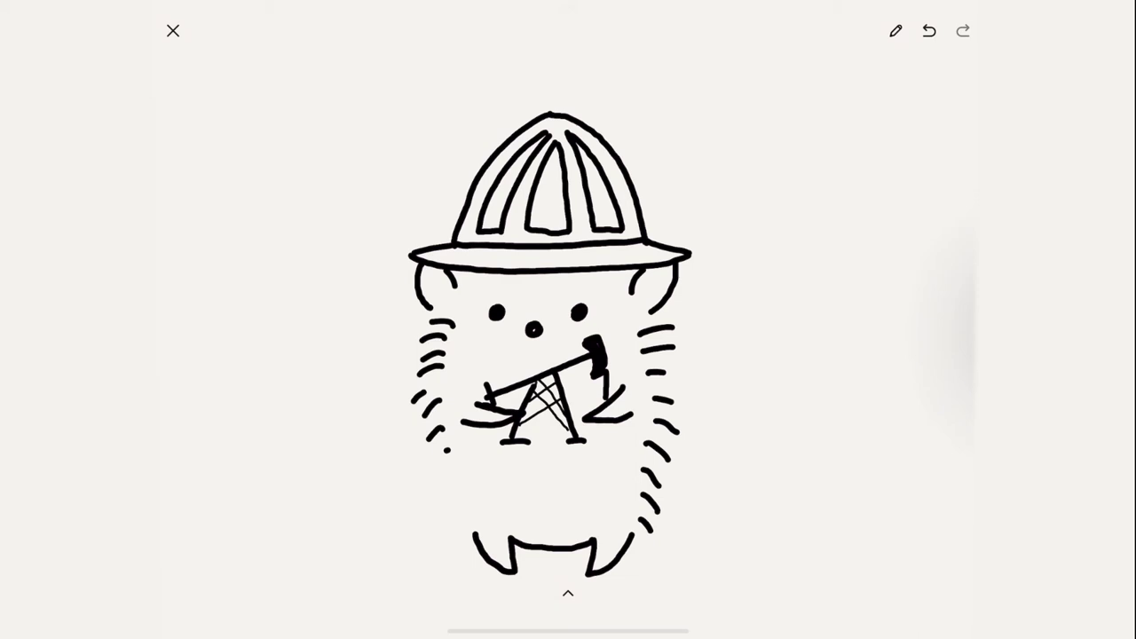